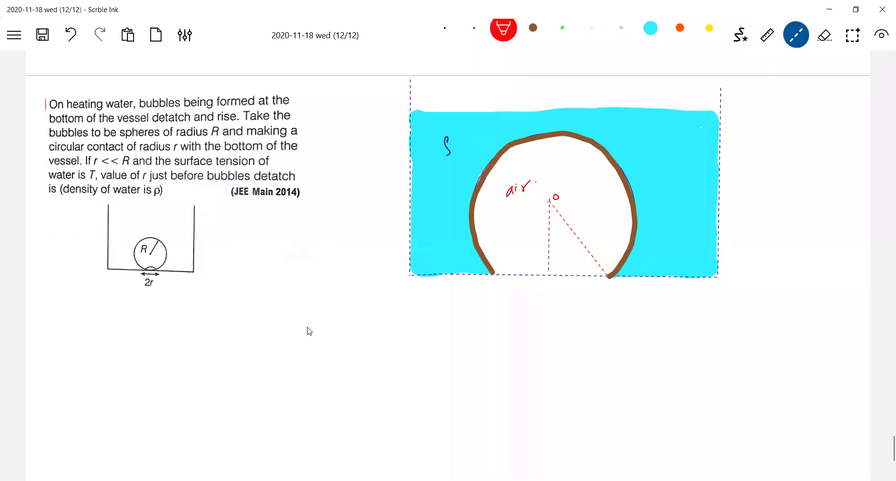
Step: Draw the dashed radius in red, label r and R, and mark angle θ at the centre
mouse_move(550, 201)
mouse_down()
mouse_move(497, 273)
mouse_move(576, 283)
mouse_up()
key(s)
drag(588, 232, 598, 240)
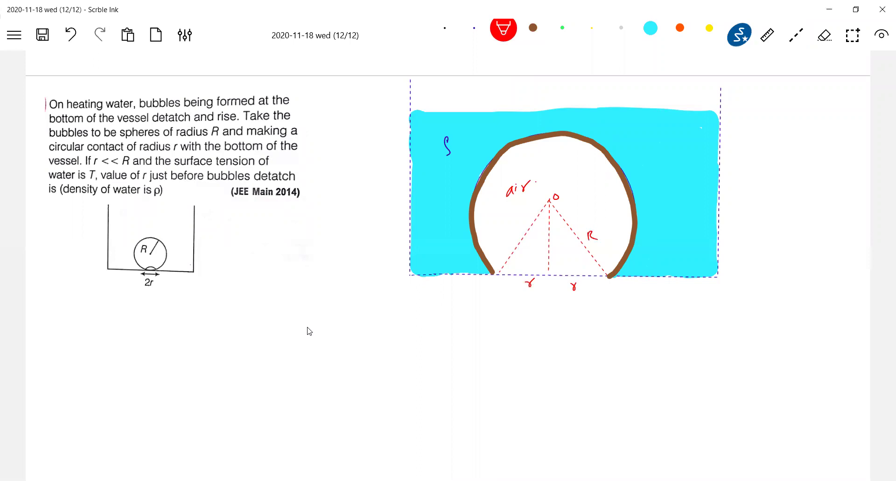
drag(550, 209, 560, 226)
Step: Draw the upward buoyant force arrow and label it FB
mouse_move(549, 198)
mouse_down()
mouse_move(546, 164)
mouse_move(554, 172)
mouse_up()
drag(559, 173, 567, 165)
mouse_move(570, 173)
mouse_down()
mouse_move(571, 162)
mouse_move(571, 173)
mouse_up()
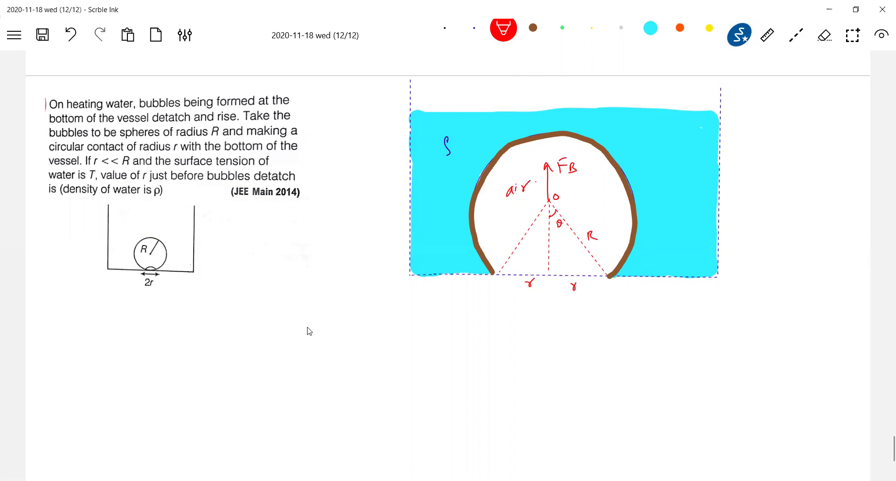
Step: Draw tension arrows at the right and left contact points, labelling them F'
mouse_move(610, 276)
mouse_down()
mouse_move(581, 316)
mouse_move(595, 328)
mouse_up()
drag(592, 316, 602, 313)
mouse_move(495, 273)
mouse_down()
mouse_move(525, 319)
mouse_move(521, 326)
mouse_up()
drag(607, 307, 605, 317)
mouse_move(525, 328)
mouse_down()
mouse_move(527, 347)
mouse_move(535, 328)
mouse_up()
drag(527, 335, 532, 334)
drag(540, 326, 539, 335)
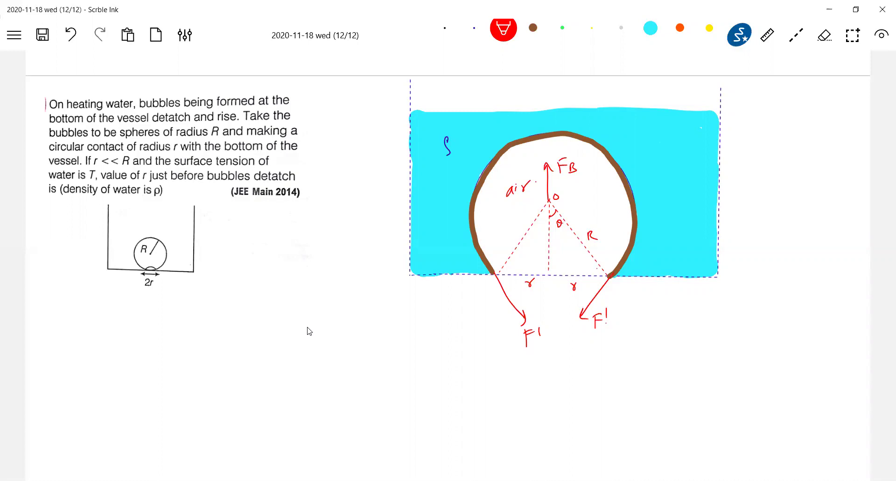
Step: Mark θ at both contact points, correct the right label to F', and erase a stray curve
drag(603, 274, 602, 283)
drag(599, 281, 595, 287)
mouse_move(495, 301)
mouse_down()
mouse_move(494, 312)
mouse_move(505, 304)
mouse_up()
drag(609, 297, 605, 315)
mouse_move(277, 272)
mouse_down()
mouse_move(262, 277)
mouse_move(290, 294)
mouse_move(344, 286)
mouse_up()
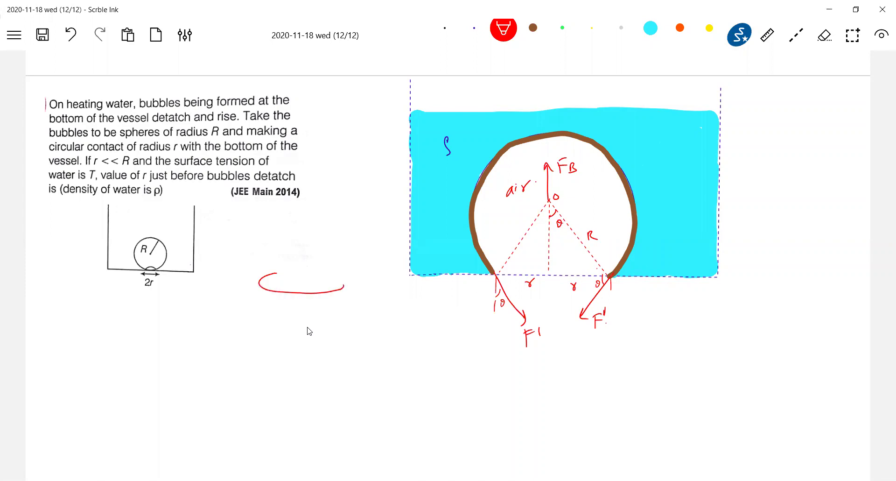
mouse_move(266, 274)
mouse_down()
mouse_move(263, 281)
mouse_move(343, 287)
mouse_up()
Step: Switch to dark blue ink and save the notes
click(474, 28)
click(43, 34)
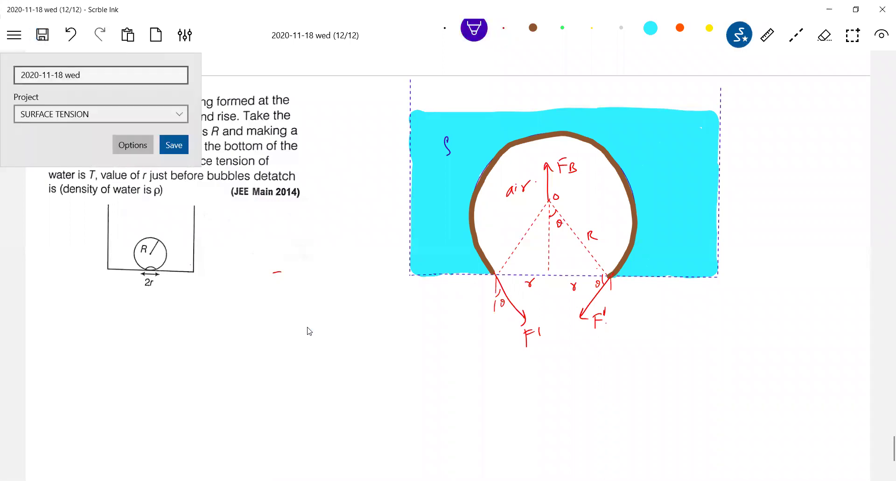
click(173, 144)
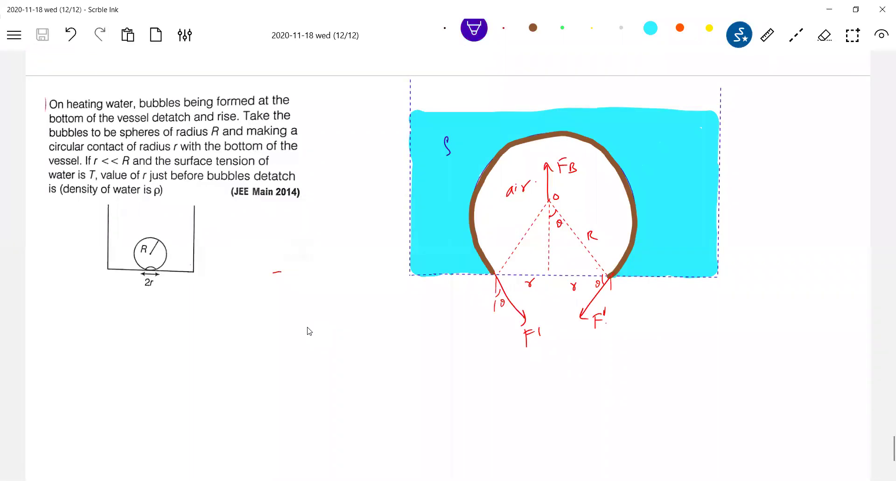
Step: Draw the contact ring as a brown ellipse beside the question
mouse_move(282, 271)
mouse_down()
mouse_move(271, 272)
mouse_move(290, 292)
mouse_move(334, 279)
mouse_move(280, 268)
mouse_up()
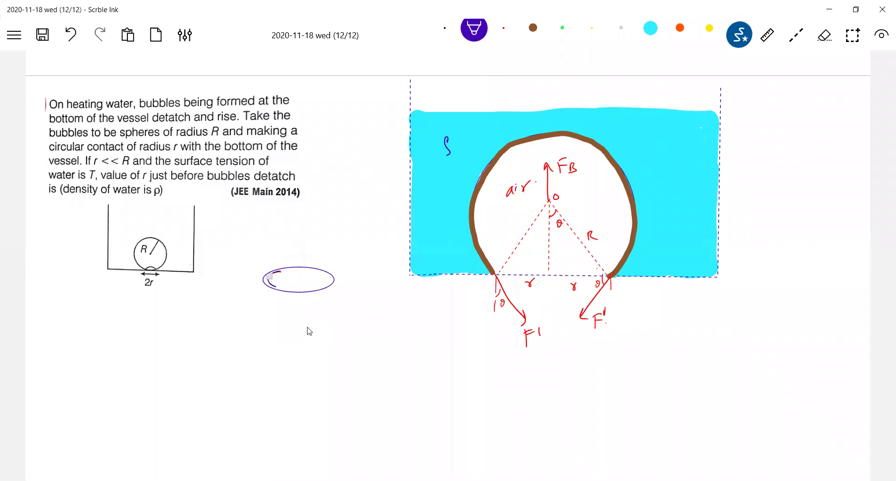
click(71, 34)
click(100, 34)
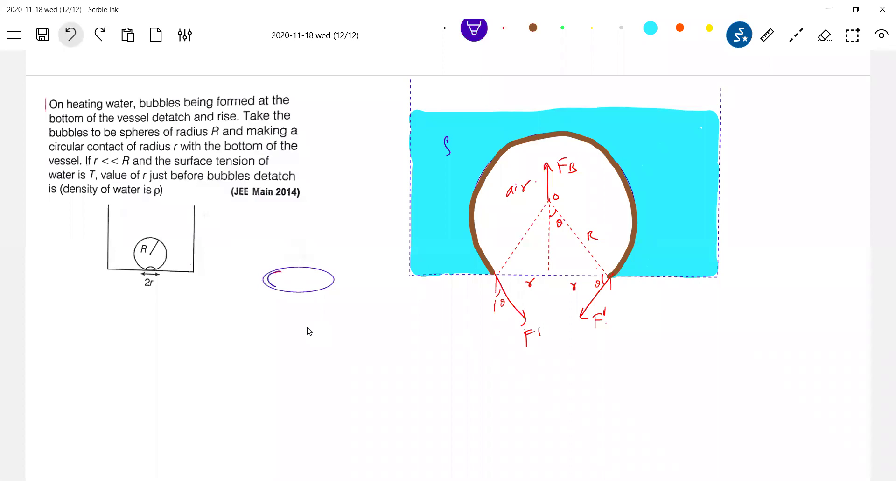
key(ctrl+z)
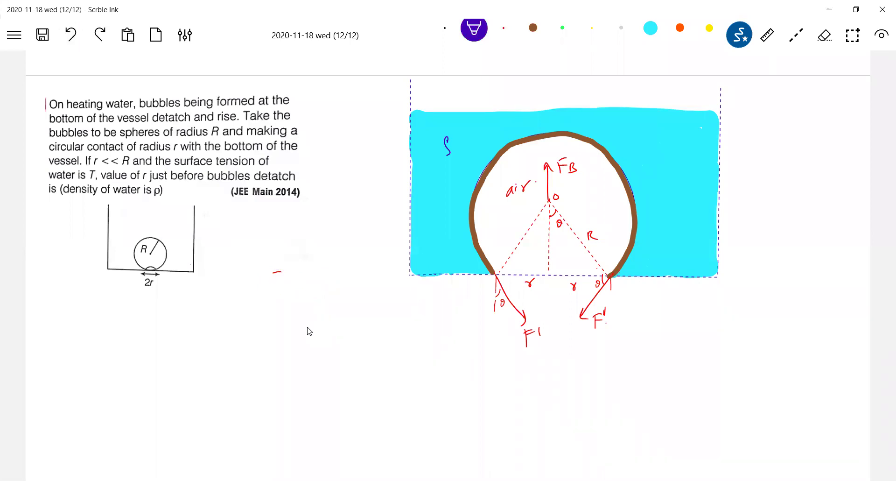
key(4)
mouse_move(301, 270)
mouse_down()
mouse_move(270, 278)
mouse_move(311, 298)
mouse_move(355, 287)
mouse_move(301, 270)
mouse_up()
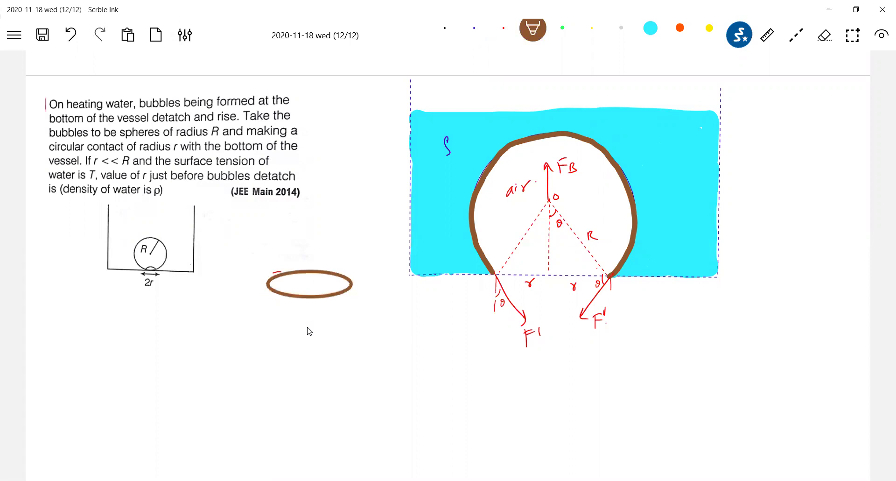
Step: Add the ring's dashed radius labelled r in dark blue
key(l)
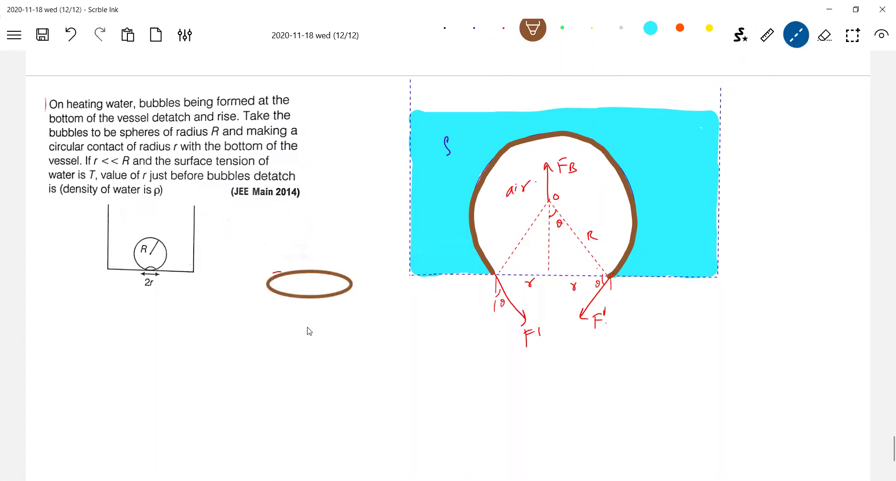
click(504, 28)
click(474, 28)
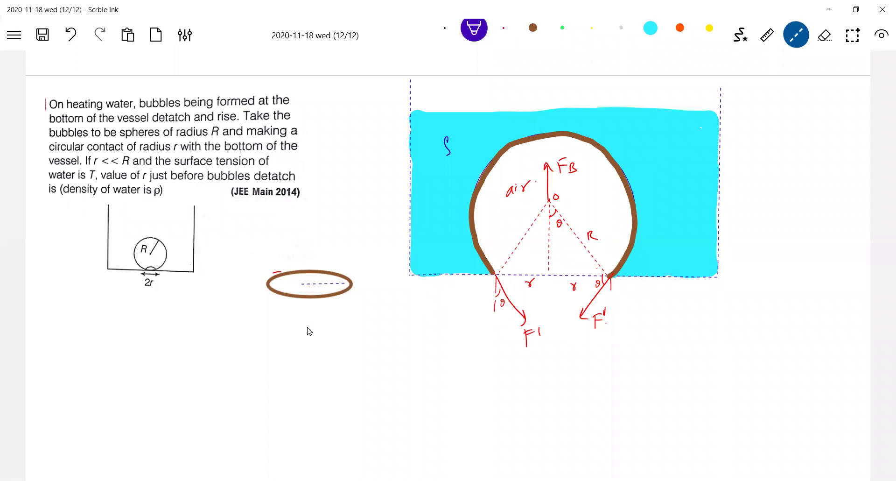
key(s)
drag(323, 277, 350, 304)
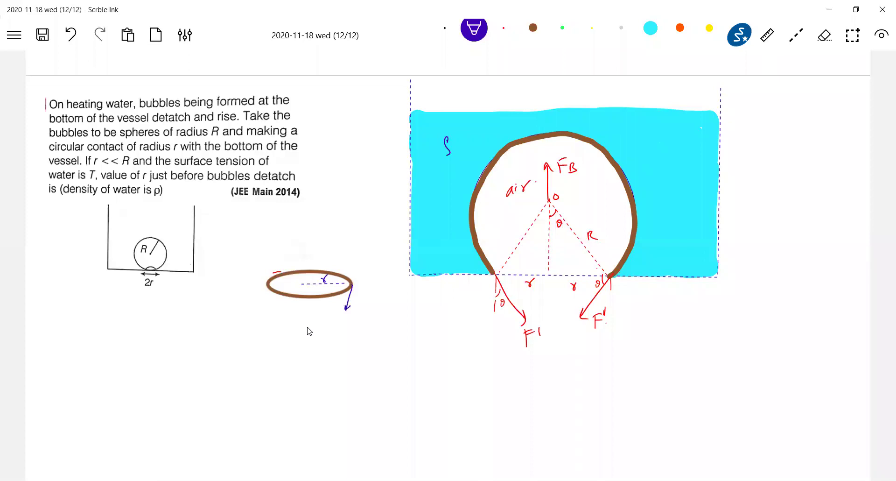
Step: Draw downward tension arrows along the ring from its left to right edge
drag(268, 288, 276, 307)
drag(273, 304, 299, 308)
drag(297, 304, 330, 306)
drag(328, 301, 332, 303)
drag(279, 276, 319, 309)
drag(354, 283, 354, 317)
Step: Write the equation FB = Fs below the question
mouse_move(85, 333)
mouse_down()
mouse_move(96, 331)
mouse_move(83, 343)
mouse_up()
mouse_move(101, 329)
mouse_down()
mouse_move(101, 344)
mouse_move(110, 328)
mouse_up()
drag(102, 336, 118, 344)
drag(126, 338, 140, 340)
mouse_move(154, 329)
mouse_down()
mouse_move(155, 343)
mouse_move(165, 328)
mouse_up()
drag(155, 335, 164, 345)
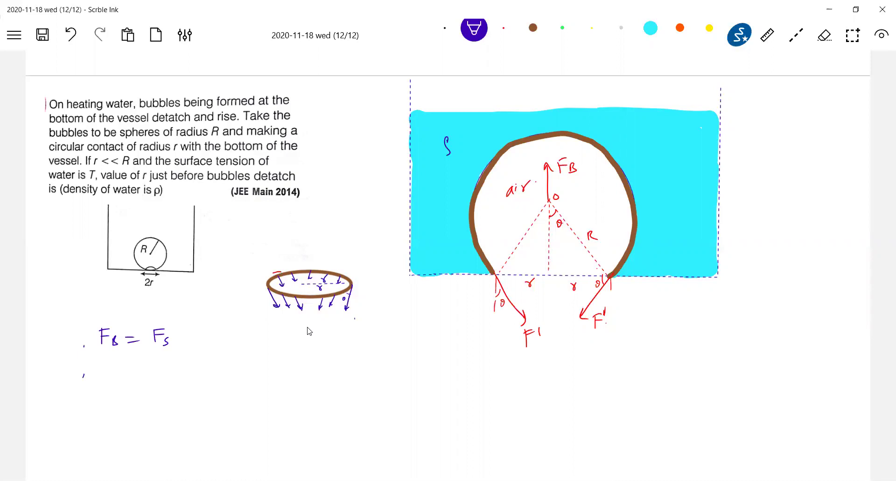
Step: Write the buoyancy term ρ(4/3)πR³g beneath FB = Fs
mouse_move(83, 374)
mouse_down()
mouse_move(79, 388)
mouse_move(104, 383)
mouse_up()
drag(102, 372, 101, 386)
mouse_move(92, 389)
mouse_down()
mouse_move(105, 388)
mouse_move(97, 404)
mouse_move(117, 377)
mouse_move(123, 386)
mouse_up()
drag(124, 382, 135, 377)
drag(145, 376, 135, 390)
click(881, 35)
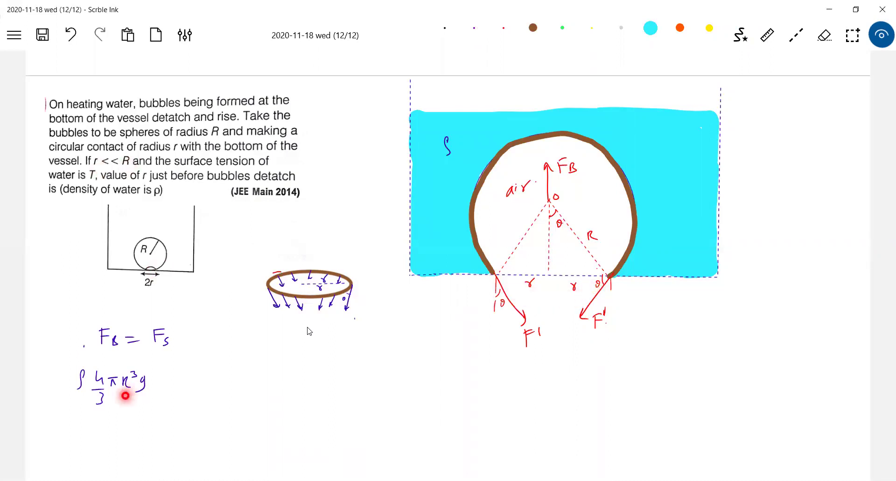
click(740, 34)
Step: Complete the balance with = T·2πr·sinθ on the right side
drag(163, 381, 174, 380)
drag(164, 385, 175, 385)
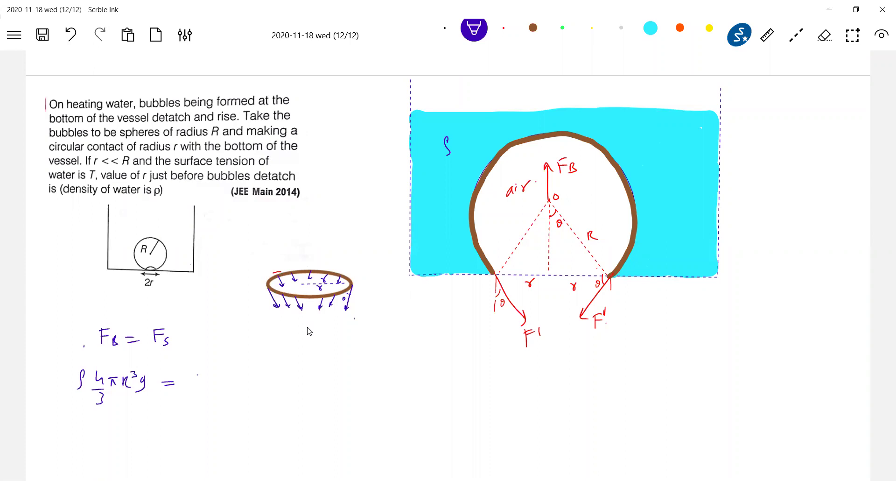
drag(192, 374, 205, 373)
mouse_move(199, 374)
mouse_down()
mouse_move(199, 386)
mouse_move(220, 384)
mouse_up()
drag(222, 376, 227, 375)
drag(223, 376, 222, 384)
drag(225, 376, 235, 378)
mouse_move(239, 371)
mouse_down()
mouse_move(235, 383)
mouse_move(239, 372)
mouse_move(243, 384)
mouse_move(267, 384)
mouse_up()
drag(272, 377, 273, 384)
click(881, 35)
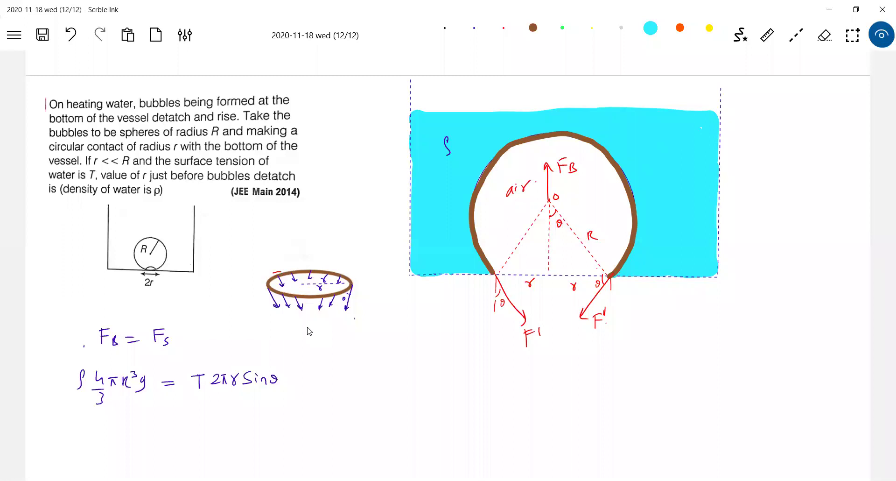
Step: Write 2ρR³g/3 = T r·r/R, changing the 4 to a 2 and erasing the extra 2
key(Escape)
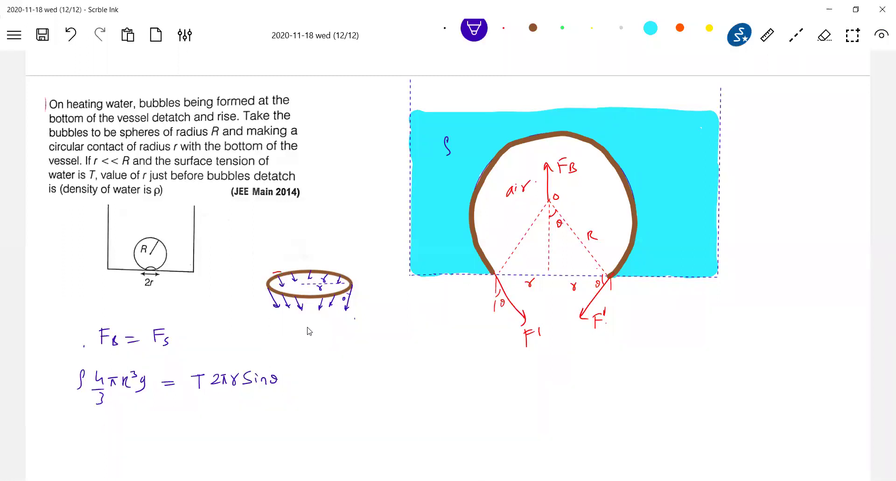
mouse_move(110, 431)
mouse_down()
mouse_move(116, 443)
mouse_move(125, 432)
mouse_move(119, 445)
mouse_move(139, 434)
mouse_move(132, 461)
mouse_move(194, 429)
mouse_up()
mouse_move(188, 430)
mouse_down()
mouse_move(188, 440)
mouse_move(209, 439)
mouse_up()
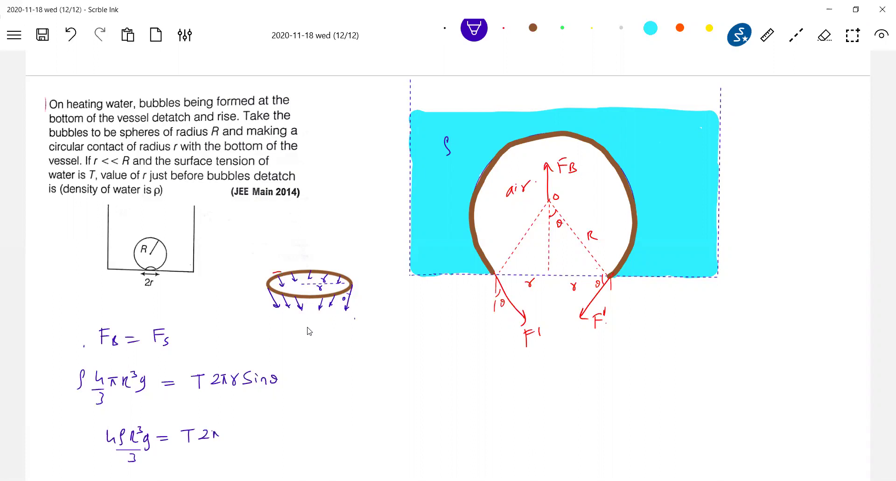
key(ctrl+z)
drag(107, 432, 116, 440)
mouse_move(203, 436)
mouse_down()
mouse_move(210, 427)
mouse_move(228, 434)
mouse_move(231, 454)
mouse_up()
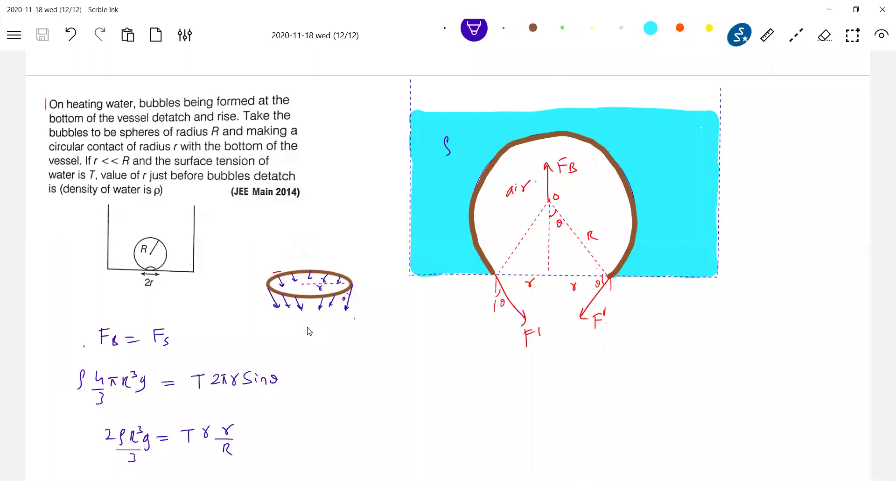
click(177, 187)
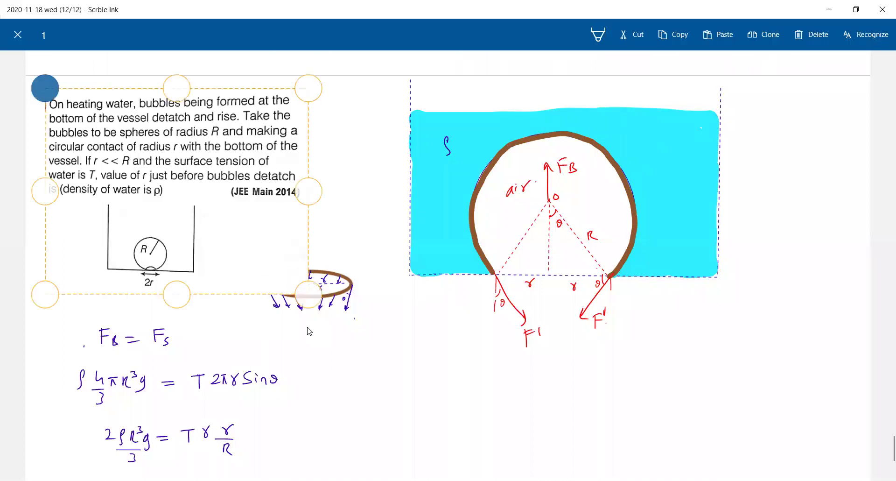
drag(308, 294, 308, 361)
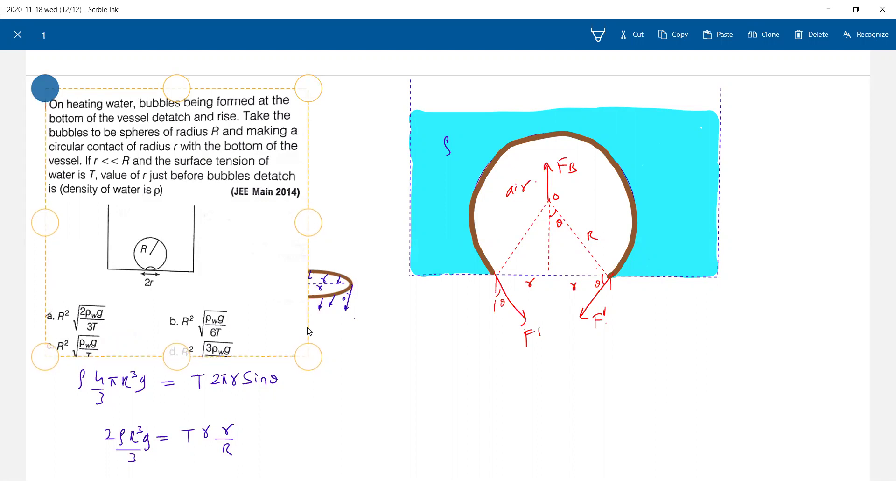
drag(309, 356, 309, 338)
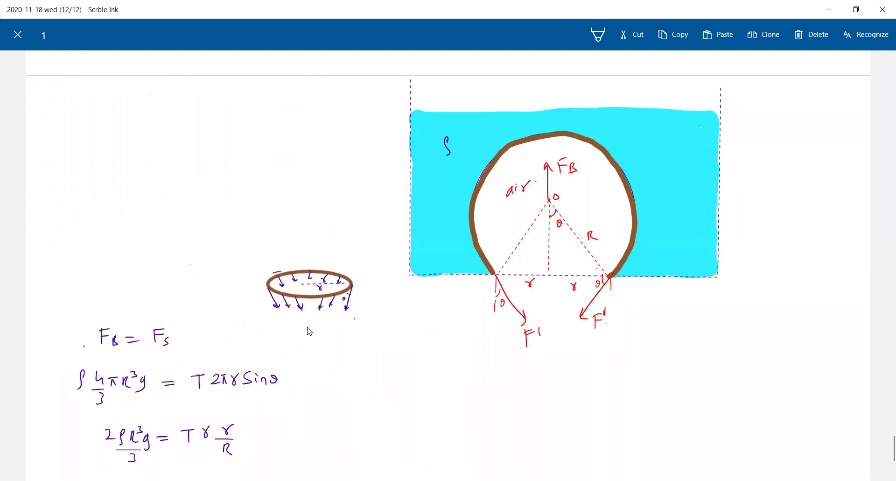
key(Escape)
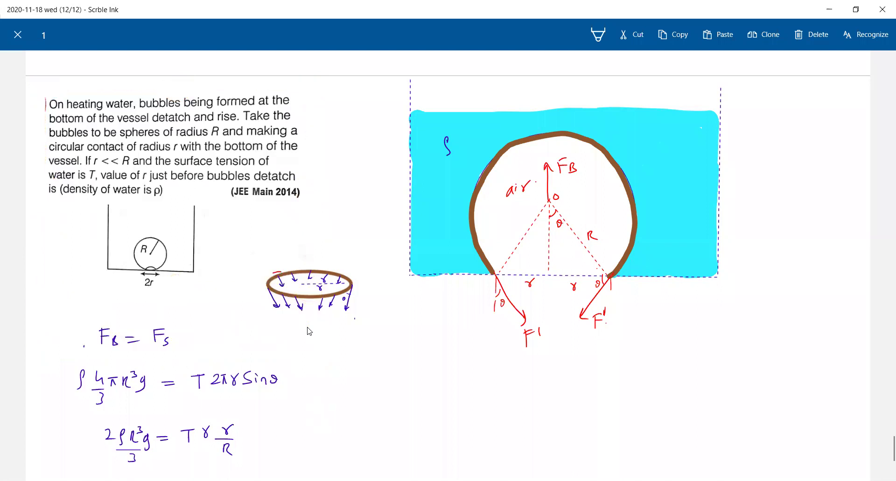
Step: Write 2ρR⁴g/3T = r², fixing R's exponent and moving T into the denominator
mouse_move(363, 360)
mouse_down()
mouse_move(379, 373)
mouse_move(405, 362)
mouse_up()
drag(414, 359, 404, 381)
drag(388, 386, 390, 395)
drag(429, 364, 439, 363)
drag(429, 369, 442, 369)
mouse_move(453, 360)
mouse_down()
mouse_move(472, 359)
mouse_move(464, 373)
mouse_up()
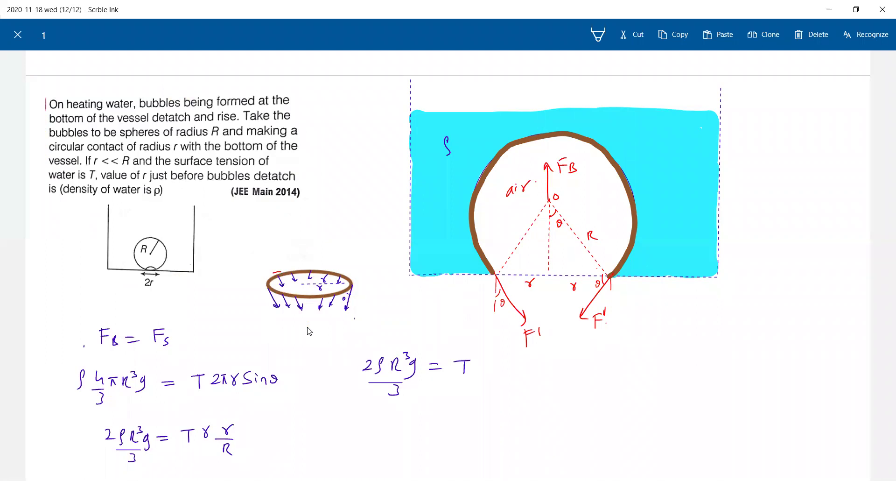
drag(406, 354, 408, 360)
mouse_move(402, 388)
mouse_down()
mouse_move(417, 386)
mouse_move(410, 399)
mouse_up()
mouse_move(455, 360)
mouse_down()
mouse_move(471, 368)
mouse_move(462, 375)
mouse_move(467, 362)
mouse_move(479, 365)
mouse_up()
Step: Write the result r = R²√(2ρg/3T) below it
drag(428, 426, 436, 420)
drag(440, 422, 449, 421)
drag(441, 426, 489, 428)
mouse_move(493, 412)
mouse_down()
mouse_move(559, 396)
mouse_move(542, 415)
mouse_move(551, 407)
mouse_move(553, 429)
mouse_up()
mouse_move(537, 434)
mouse_down()
mouse_move(538, 442)
mouse_move(558, 433)
mouse_up()
drag(554, 433, 554, 445)
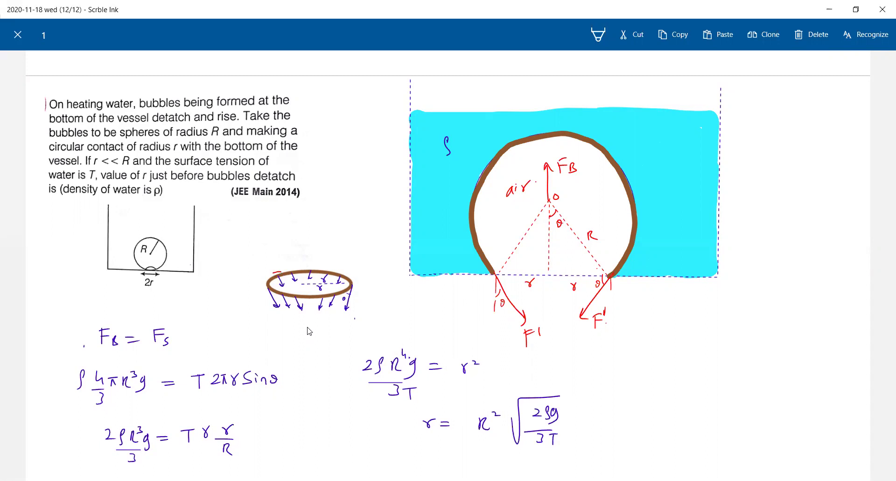
Step: Close the selection options and save the notes
click(17, 34)
click(43, 34)
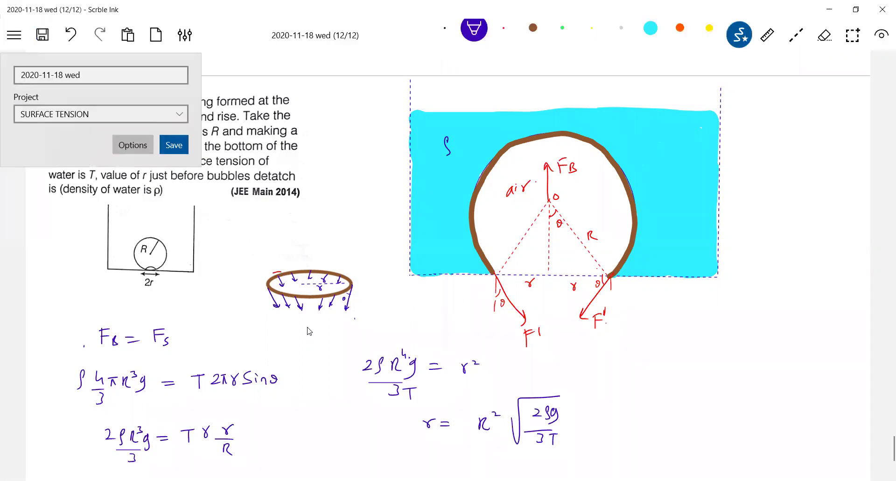
click(174, 145)
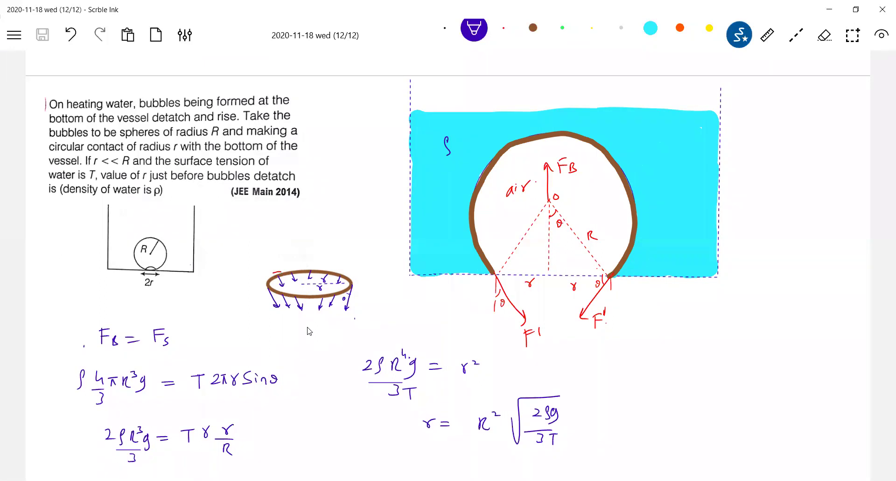
Step: Redraw the g under the square root
drag(556, 408, 559, 421)
click(881, 34)
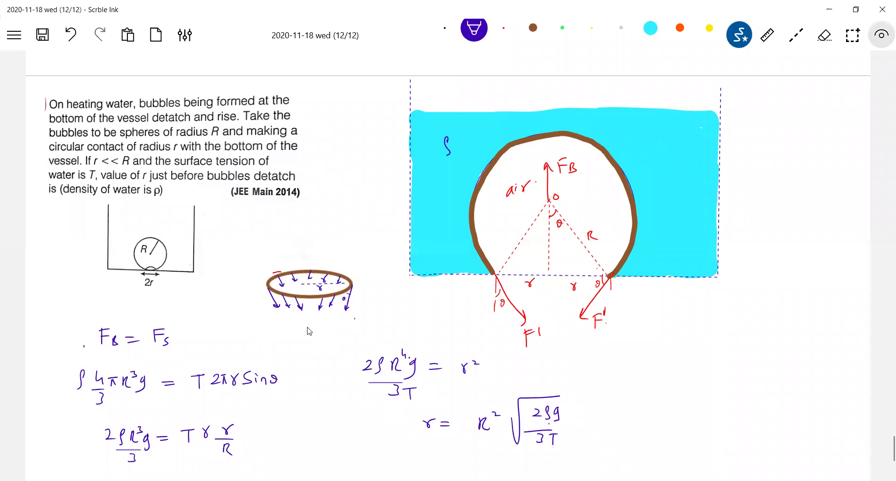
click(474, 28)
Step: Label the cyan liquid region of the bubble diagram 'water'
mouse_move(650, 156)
mouse_down()
mouse_move(652, 164)
mouse_move(672, 161)
mouse_move(675, 151)
mouse_up()
drag(674, 156, 683, 148)
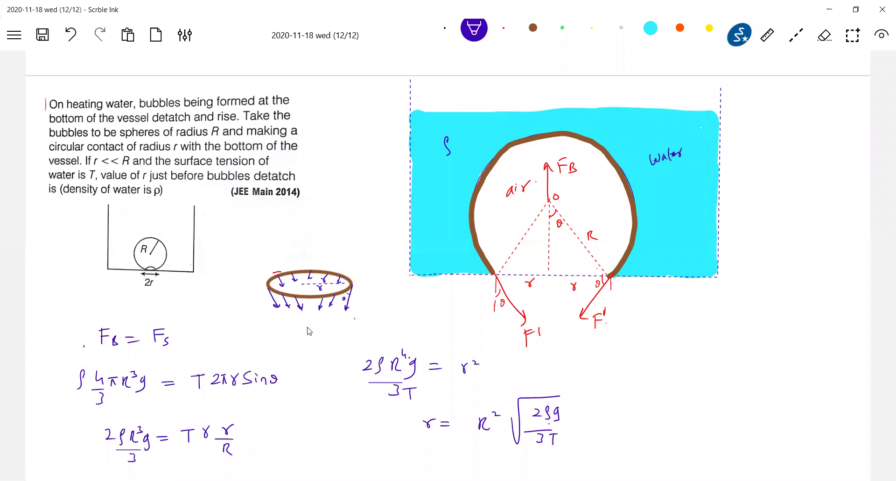
click(881, 34)
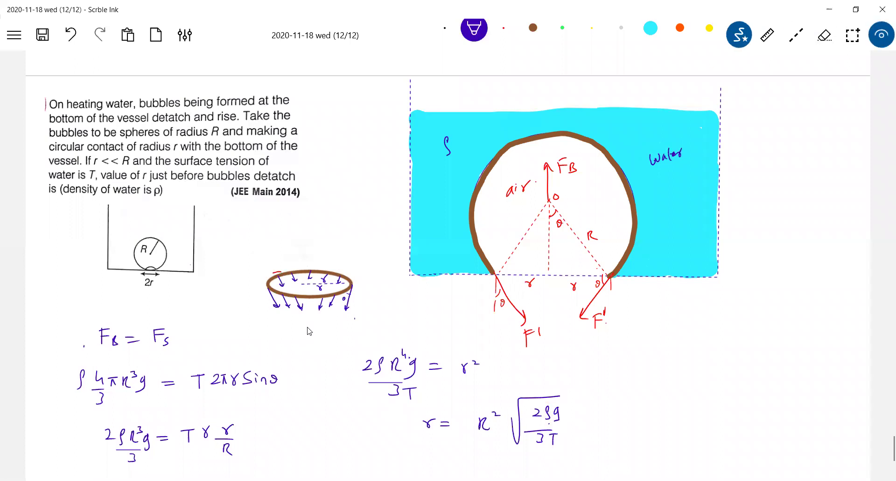